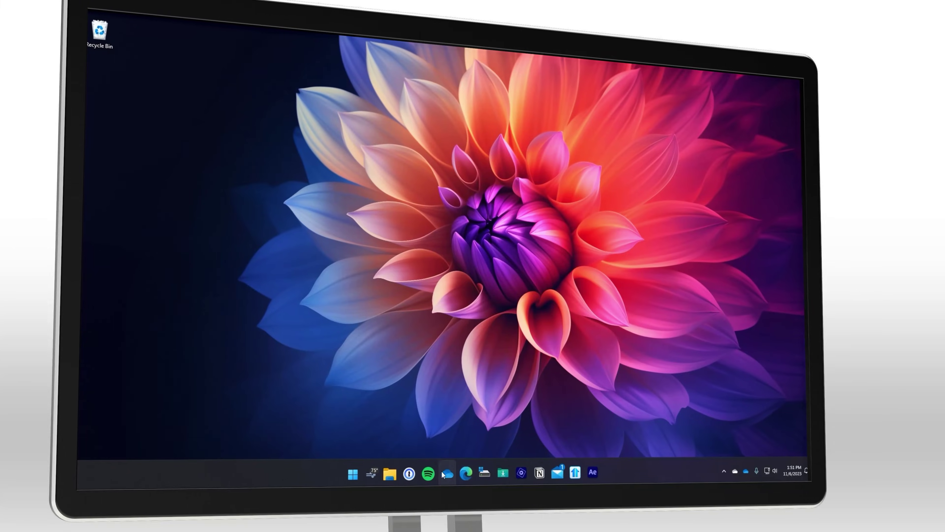
# Step: Open the Press Release document from the taskbar folder group's jump list
pyautogui.click(503, 472)
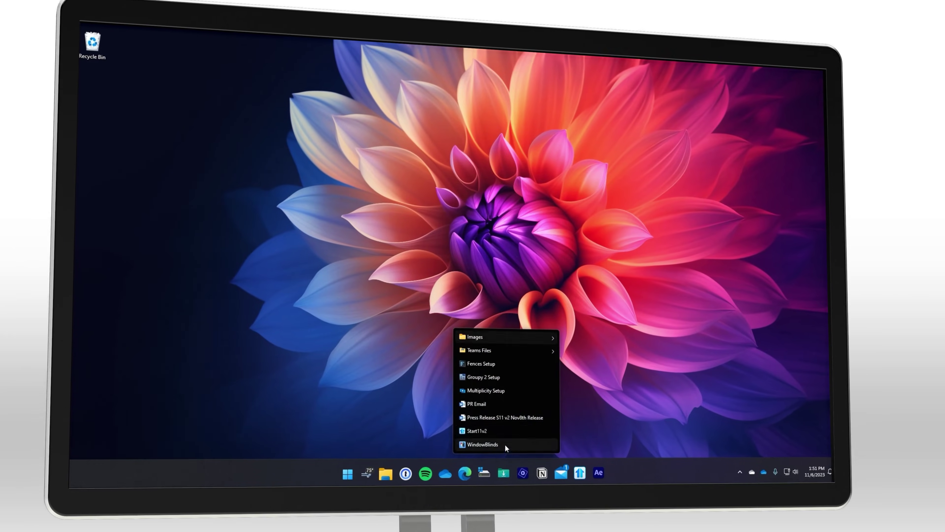
pyautogui.click(502, 417)
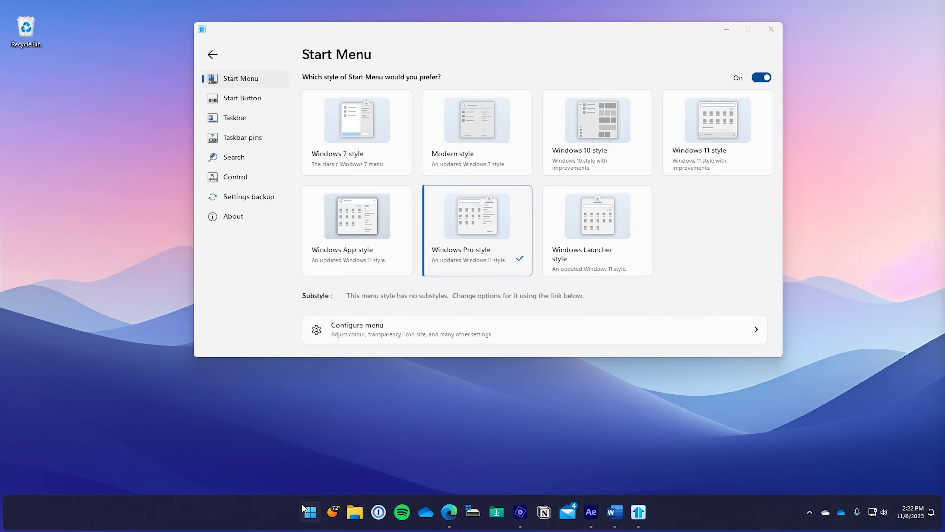
# Step: Open the Start menu and browse both pinned-group pages and the add-pin options
pyautogui.click(311, 513)
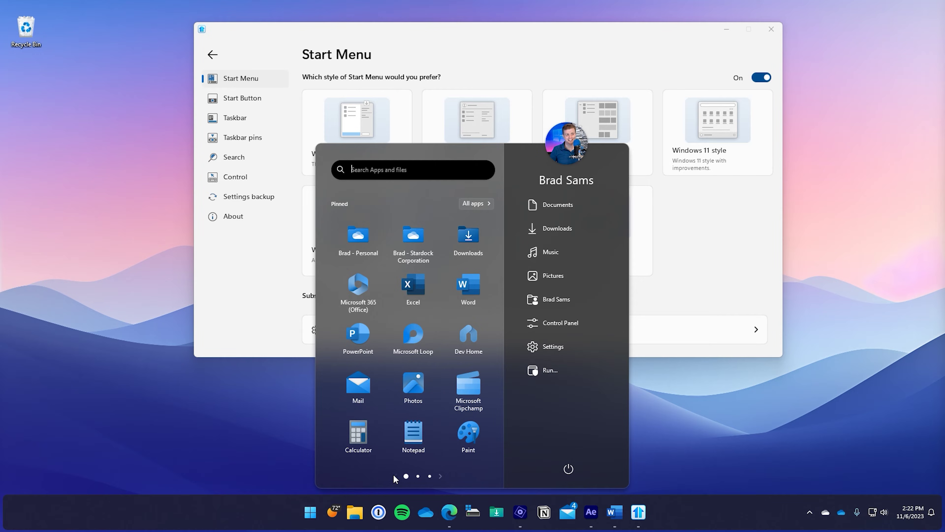
pyautogui.click(442, 477)
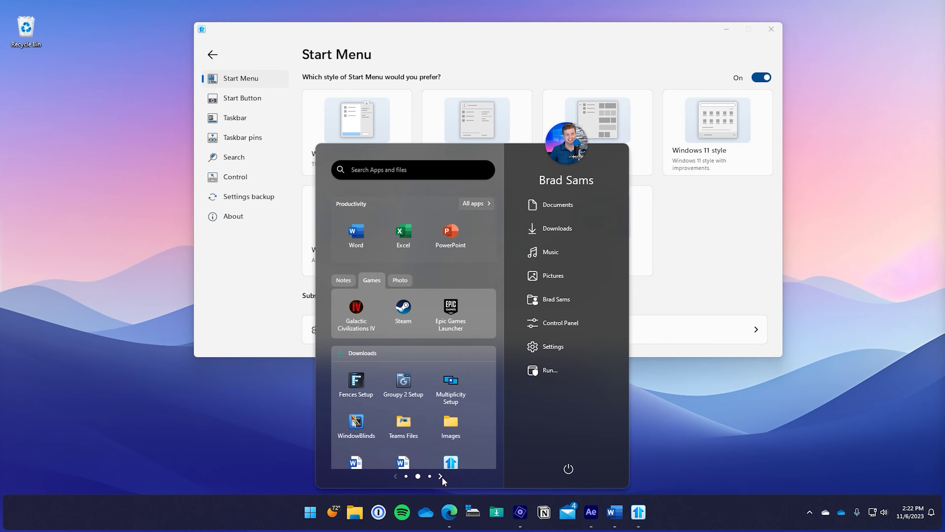
pyautogui.click(397, 476)
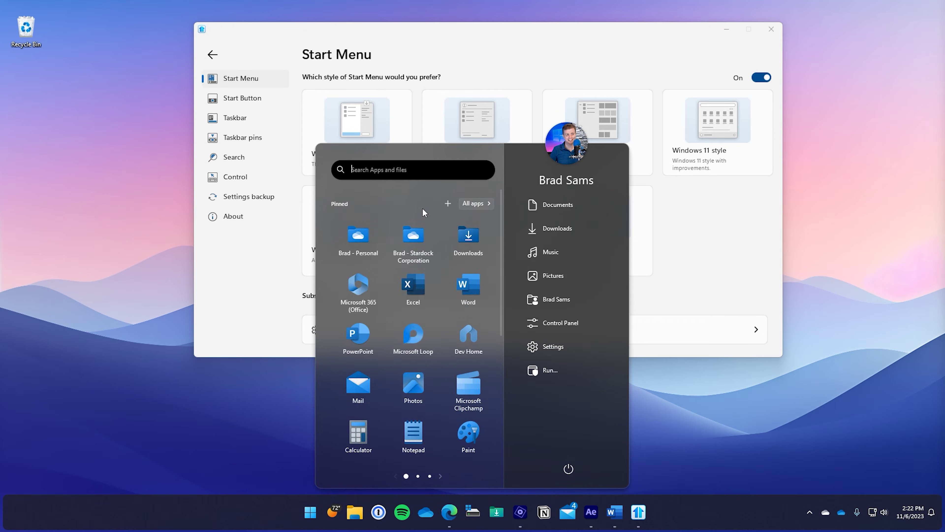
pyautogui.click(448, 204)
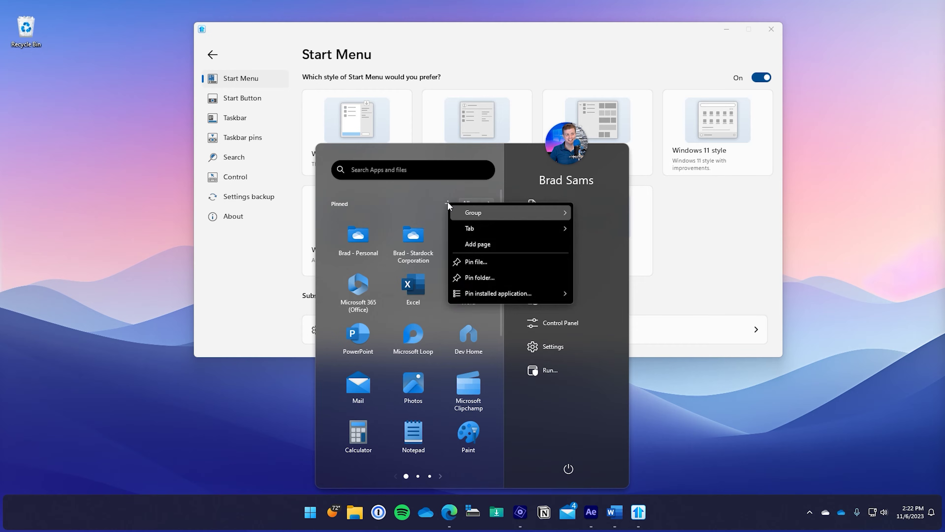
pyautogui.click(414, 209)
# Step: Tint all pinned Start menu icons green through the Pinned header's Appearance options
pyautogui.rightClick(413, 208)
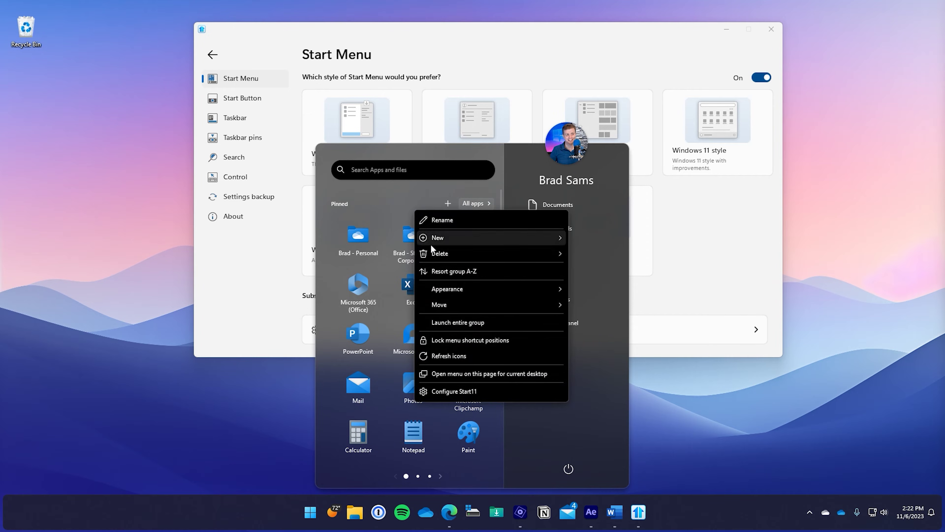
pyautogui.moveTo(447, 290)
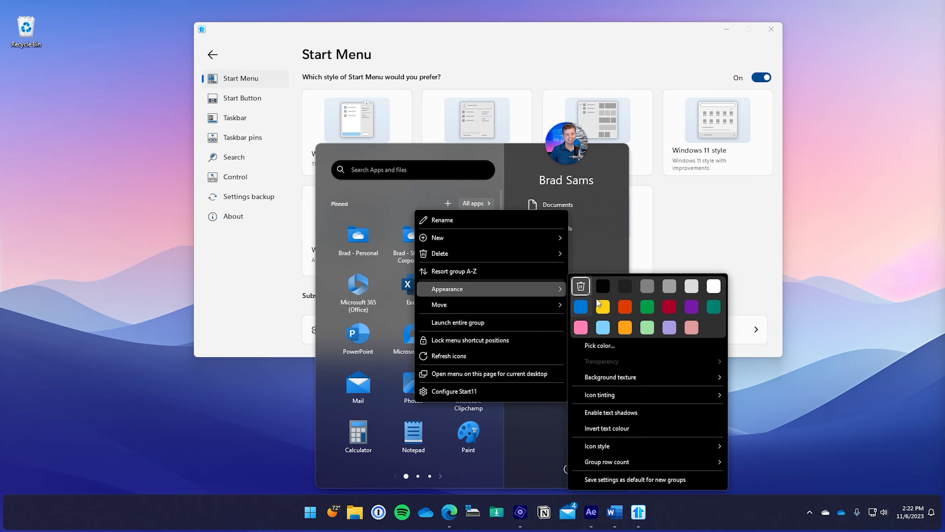
pyautogui.moveTo(625, 396)
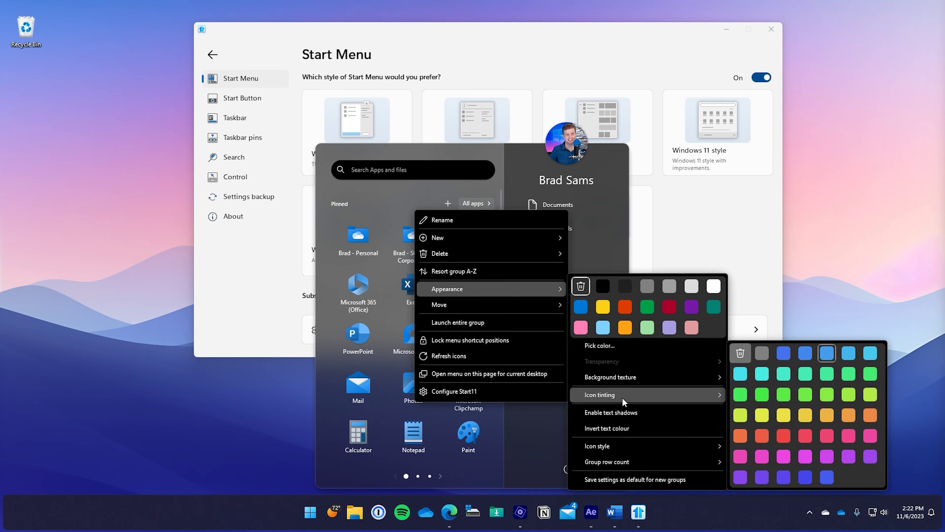
pyautogui.click(762, 395)
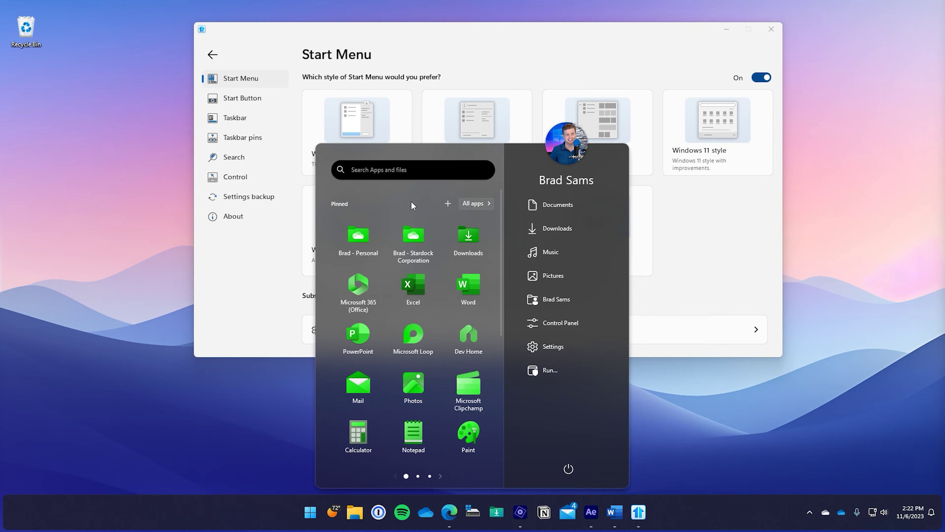
# Step: Change the pinned icon tint to the red-pink swatch instead of green
pyautogui.rightClick(411, 201)
pyautogui.moveTo(468, 278)
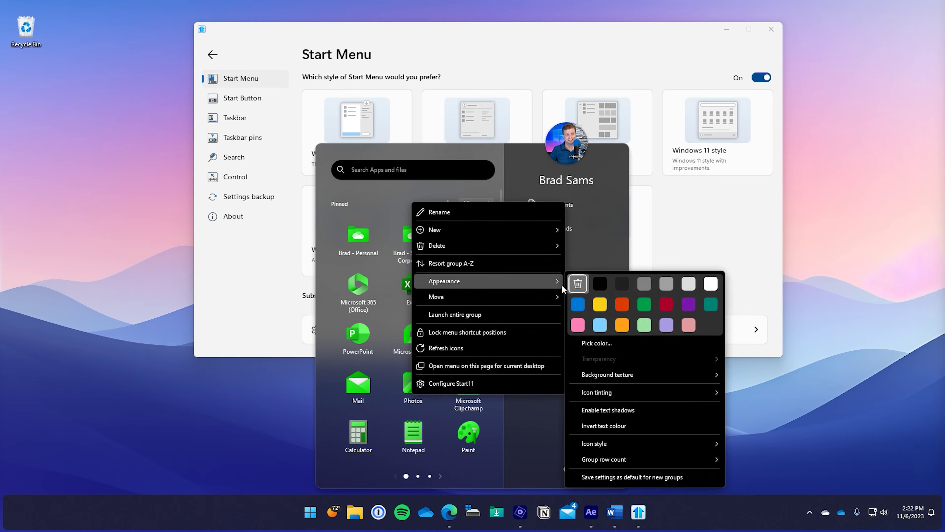
pyautogui.moveTo(650, 395)
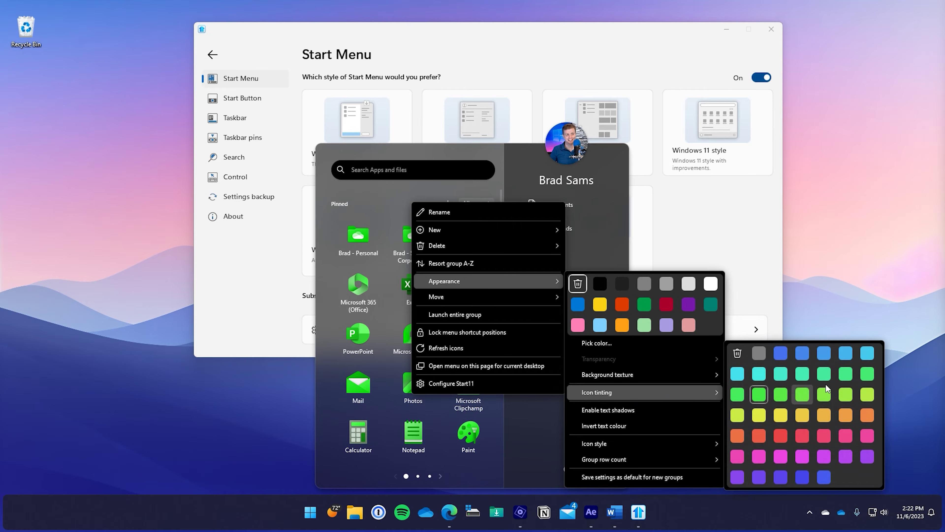
pyautogui.click(824, 435)
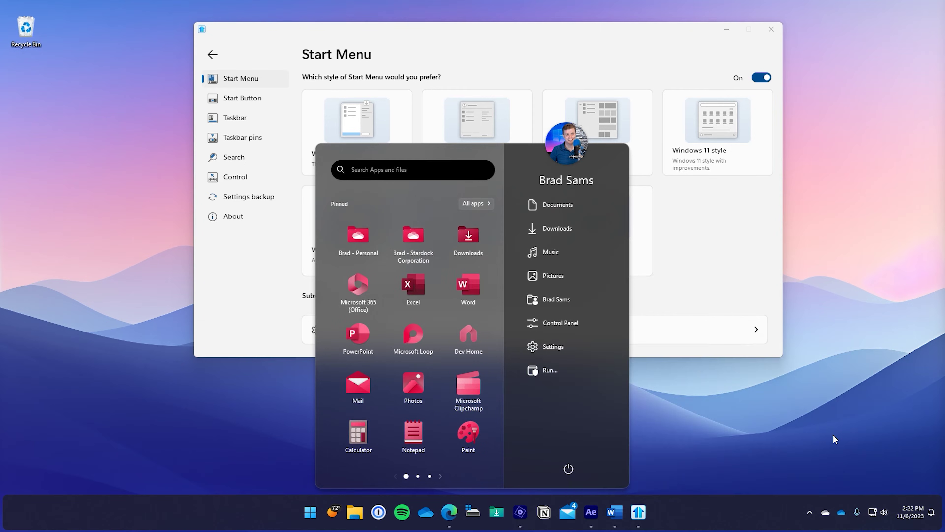
# Step: Switch the Start menu to Windows App style and preview both pinned pages
pyautogui.click(282, 272)
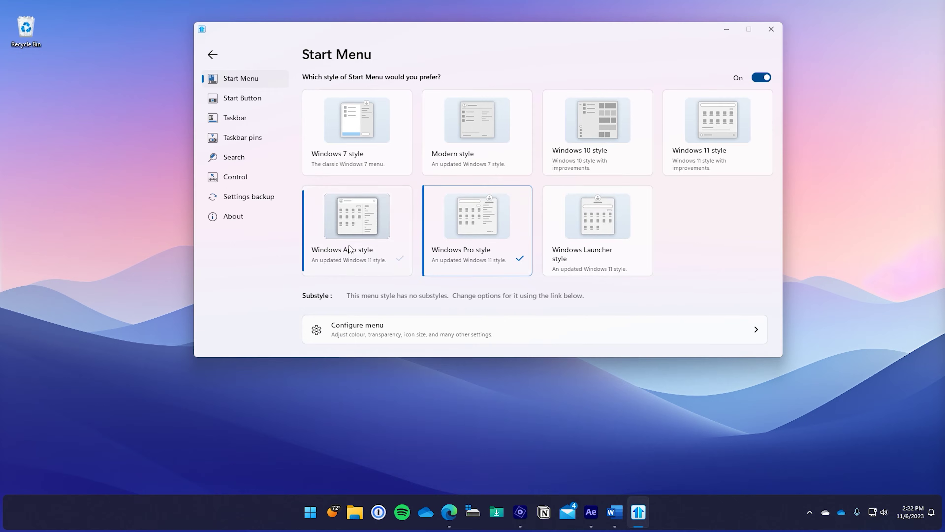
pyautogui.click(350, 249)
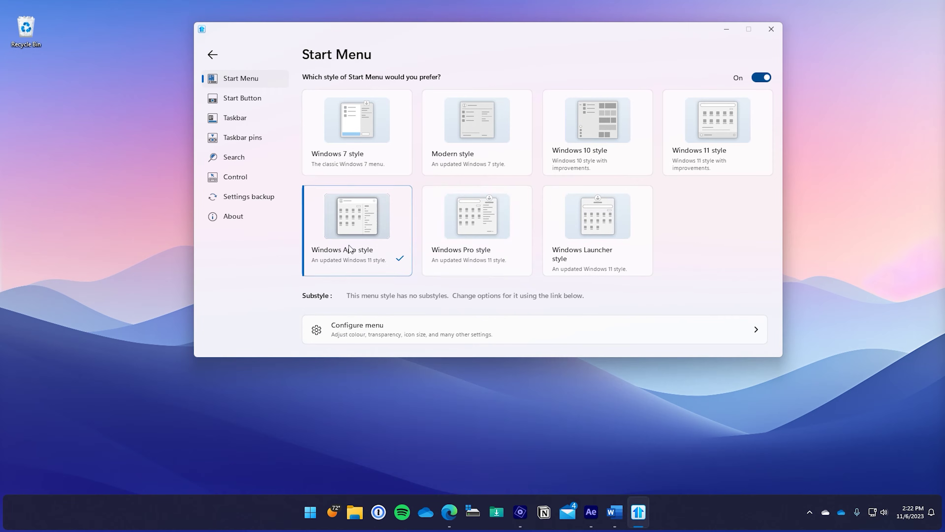
pyautogui.click(310, 513)
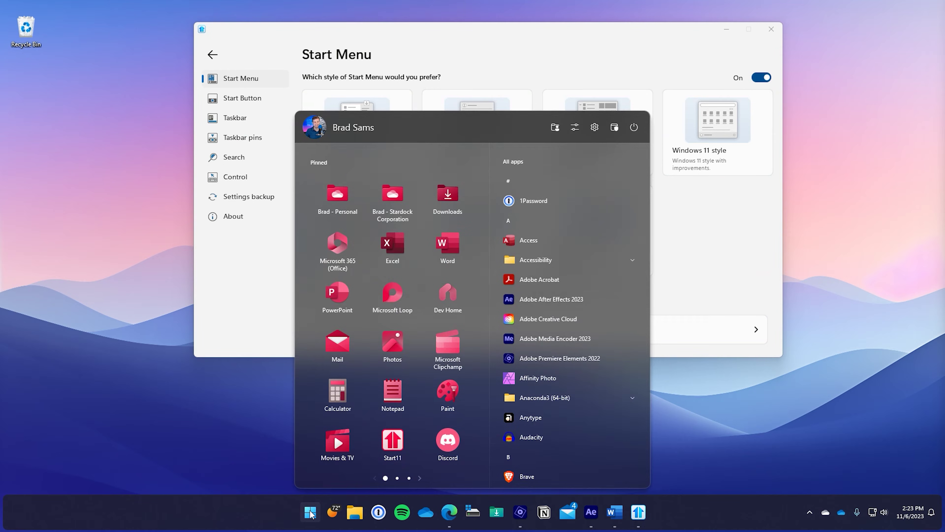
pyautogui.click(421, 480)
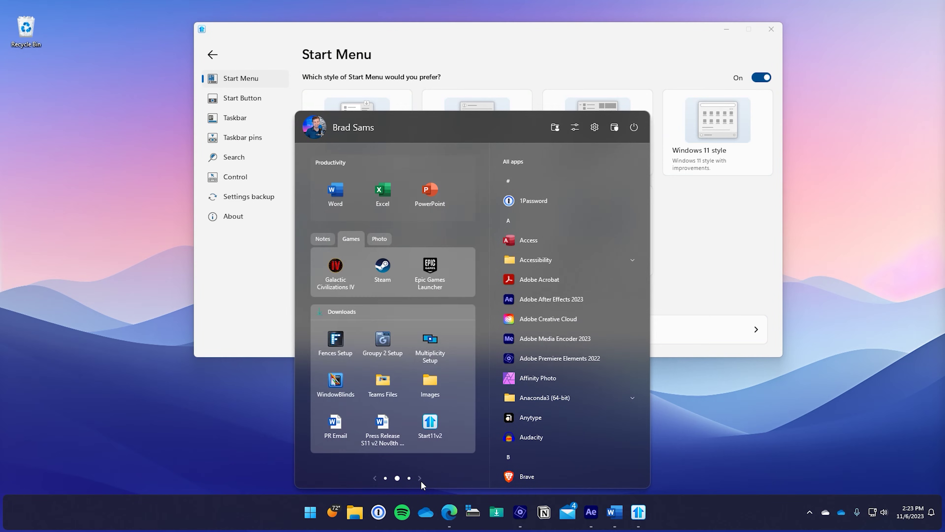
pyautogui.click(376, 479)
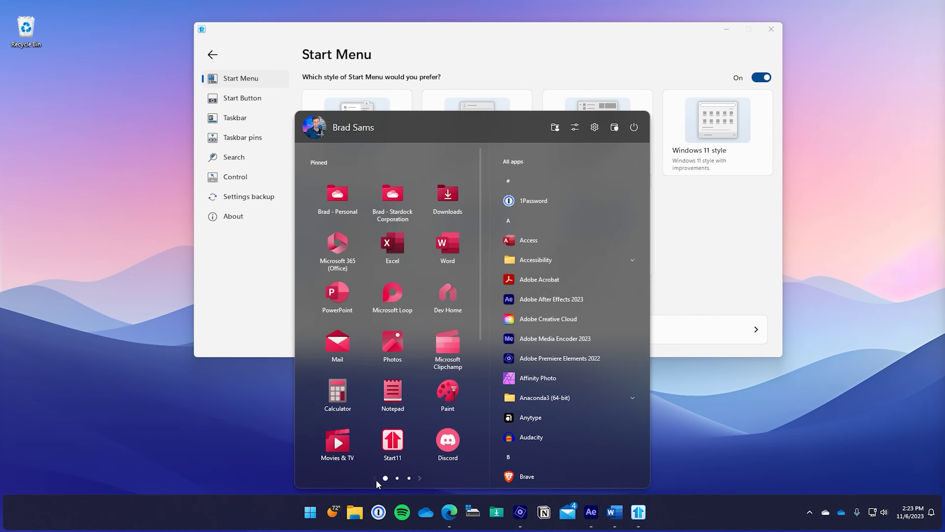
pyautogui.click(309, 511)
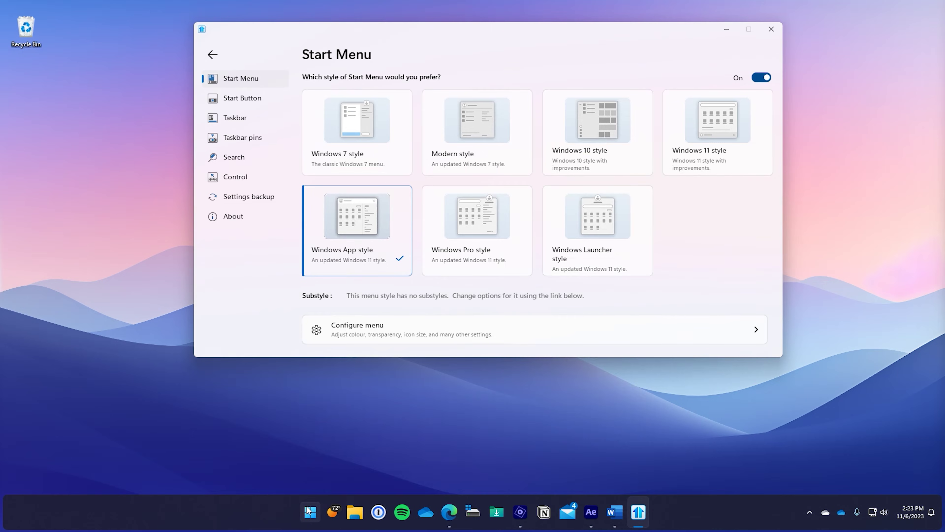
# Step: Choose Windows Launcher style, then preview and close the launcher Start menu
pyautogui.click(597, 257)
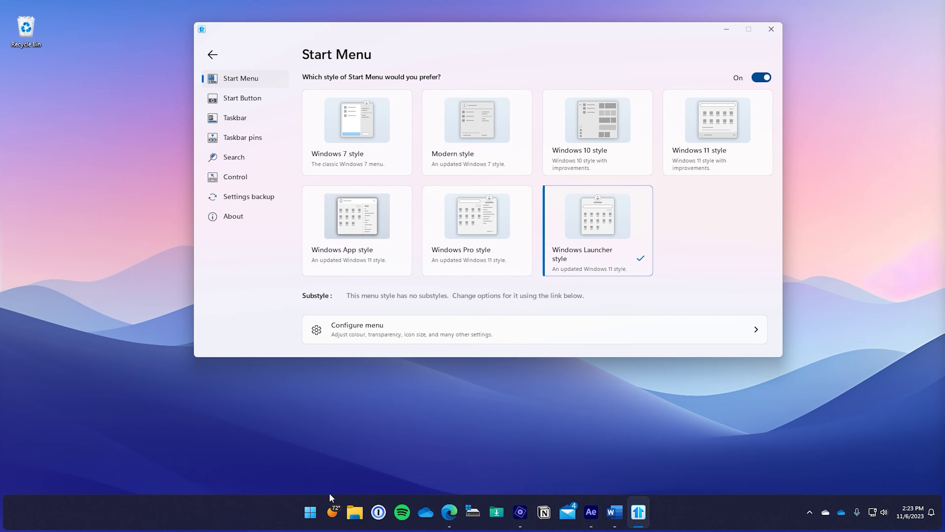
pyautogui.click(308, 513)
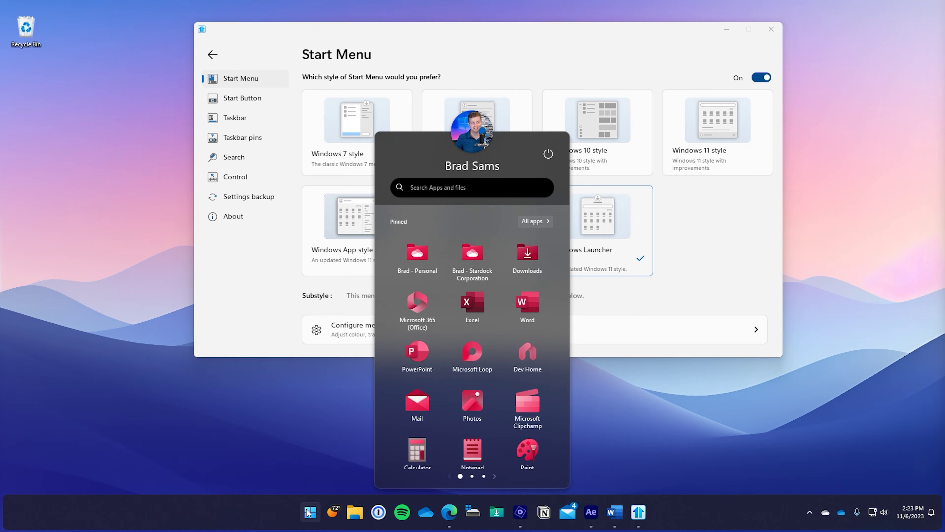
pyautogui.click(308, 513)
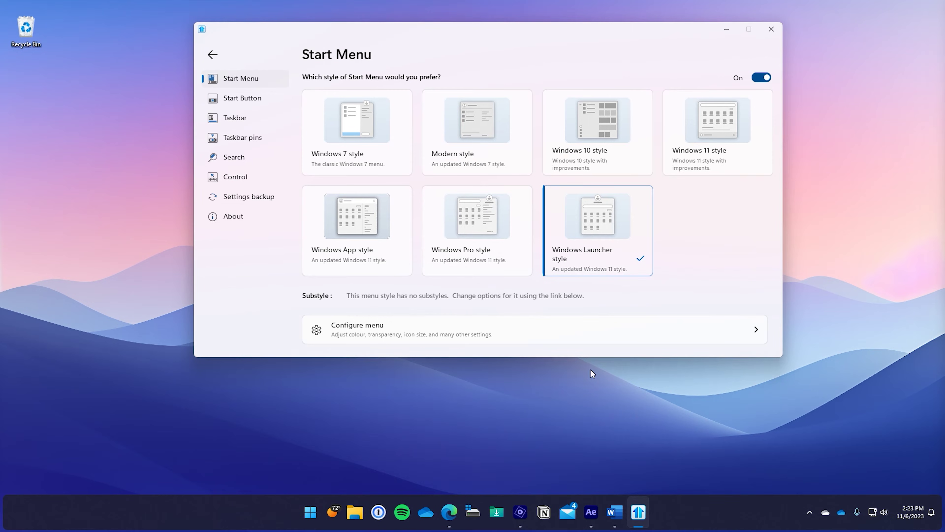
# Step: Open Taskbar pins settings, show the pinned Downloads folder's popup menu, then return to Taskbar settings
pyautogui.click(238, 122)
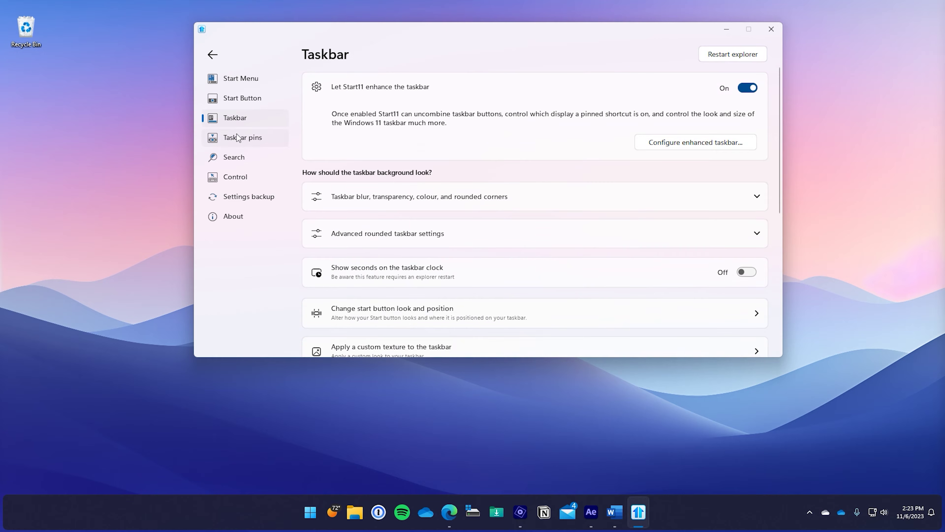
pyautogui.click(237, 140)
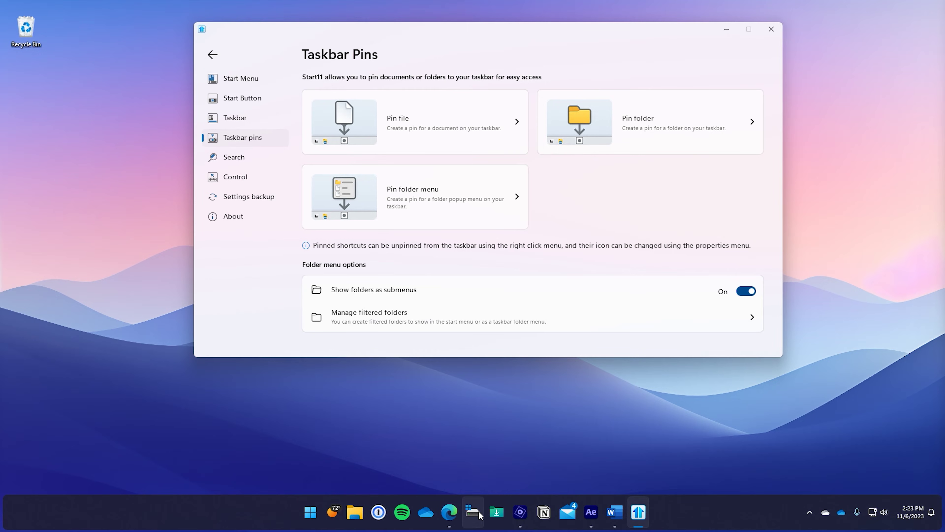
pyautogui.click(498, 515)
pyautogui.click(498, 514)
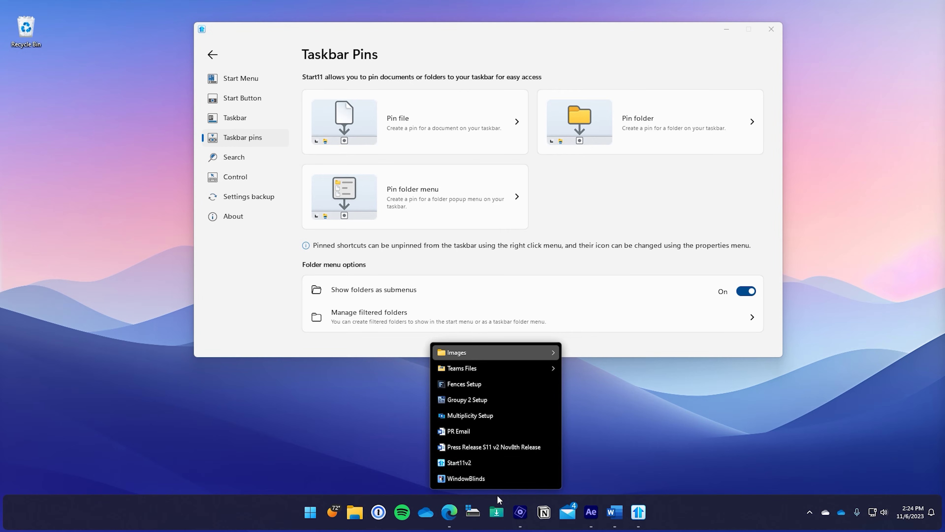
pyautogui.moveTo(506, 374)
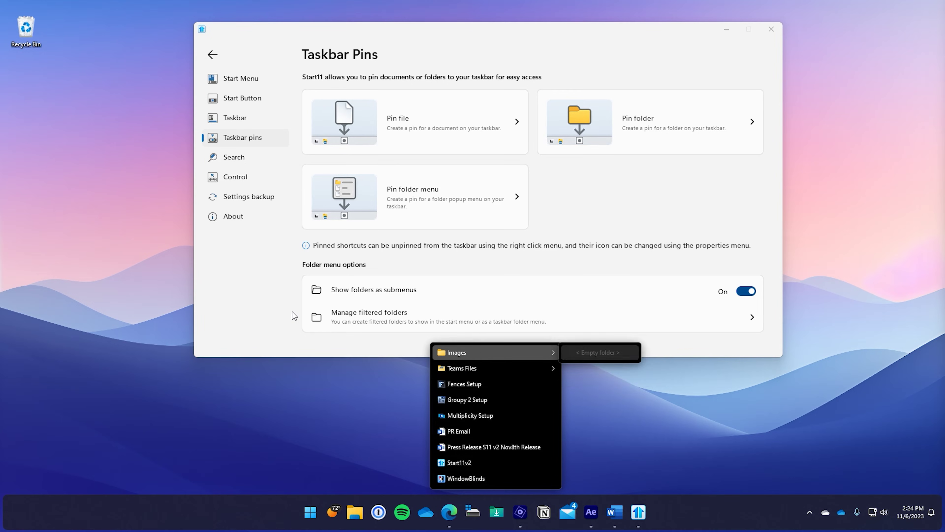
pyautogui.click(228, 122)
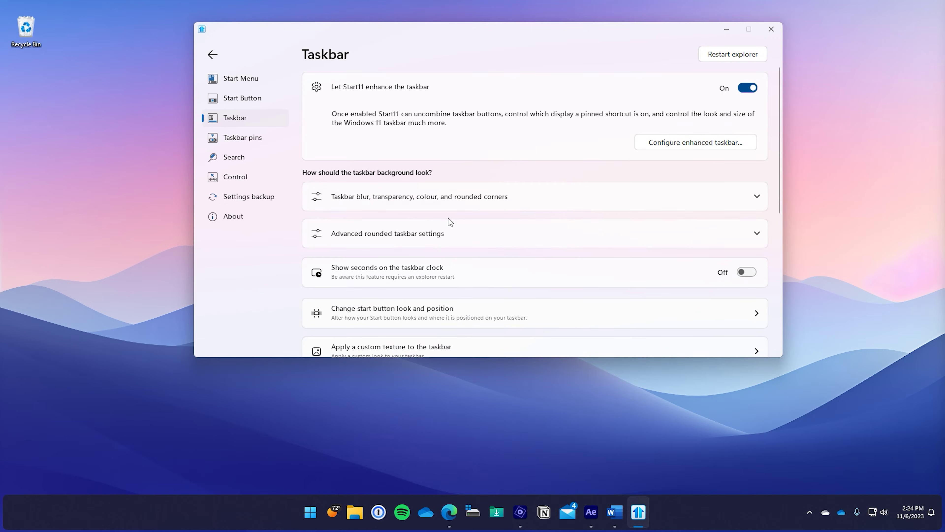
# Step: In the advanced rounded taskbar settings, set the rounding to Slightly rounded after trying Maximum
pyautogui.click(480, 234)
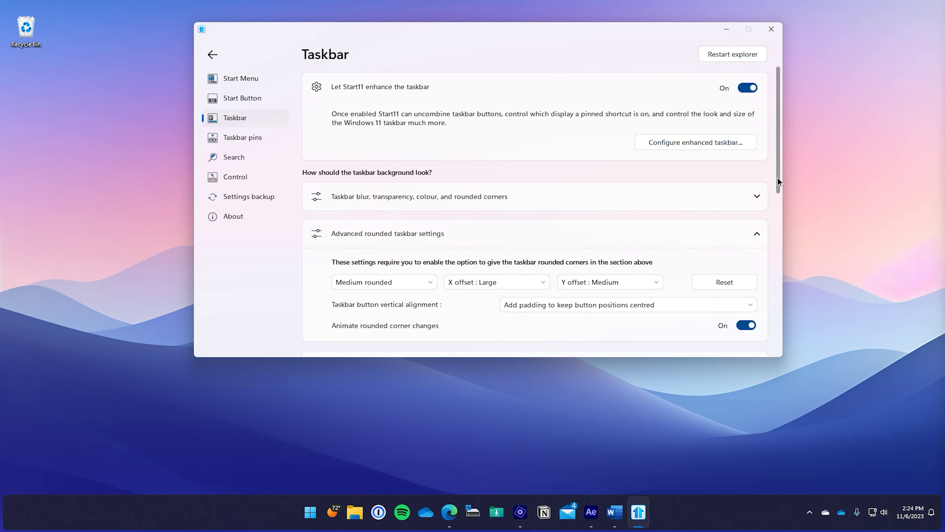
pyautogui.moveTo(777, 177); pyautogui.dragTo(777, 229)
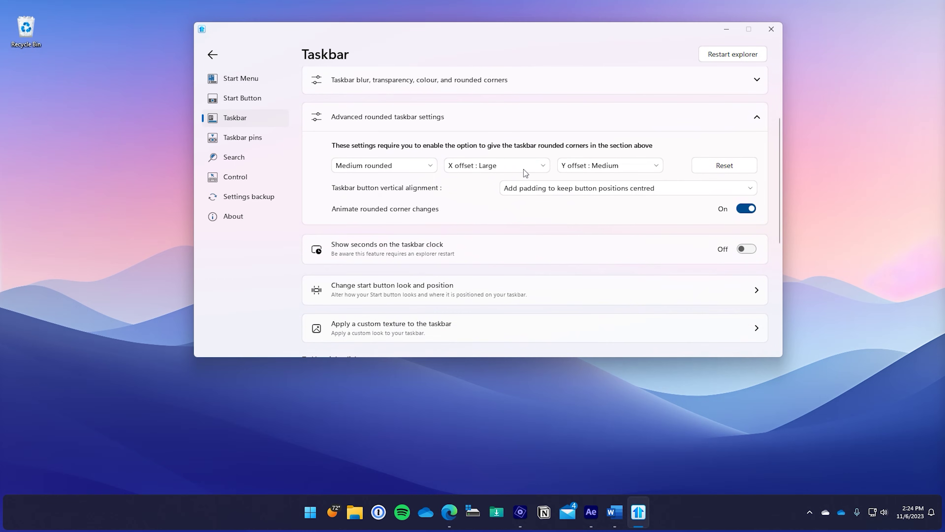
pyautogui.click(433, 166)
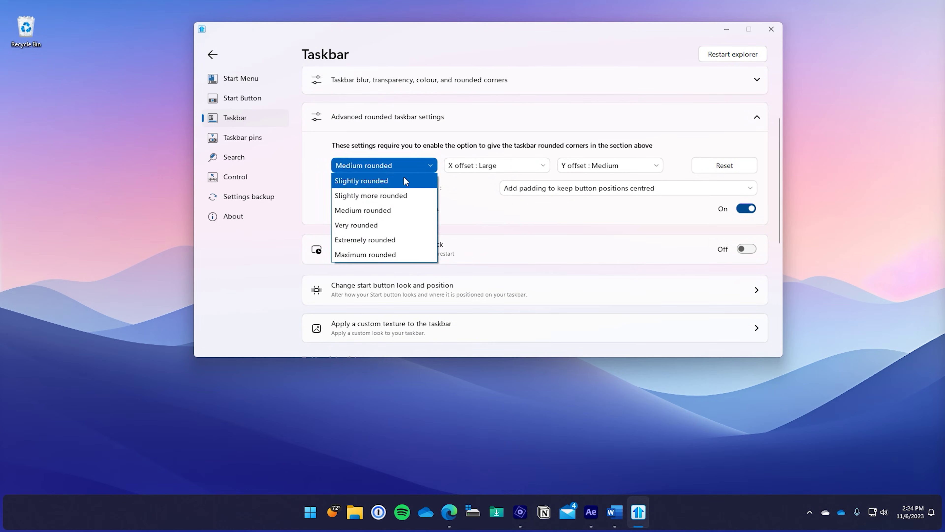
pyautogui.click(383, 256)
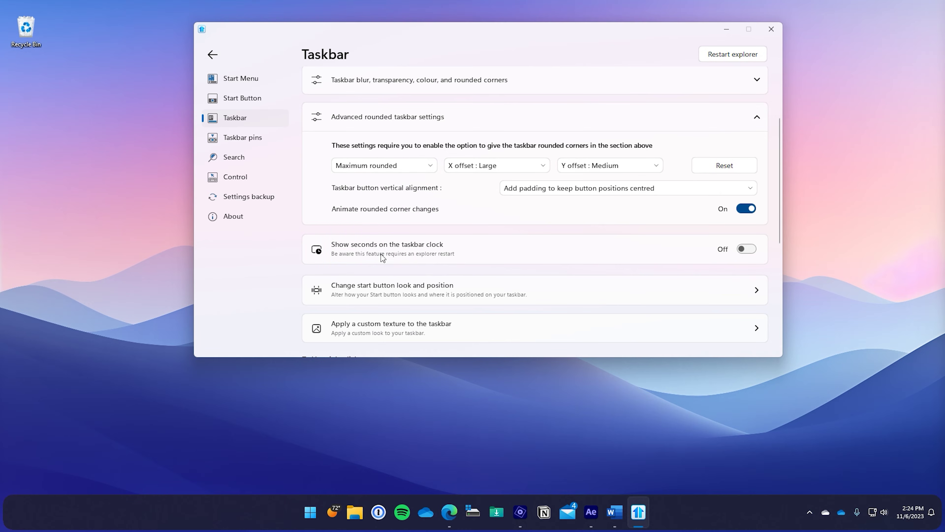
pyautogui.click(366, 165)
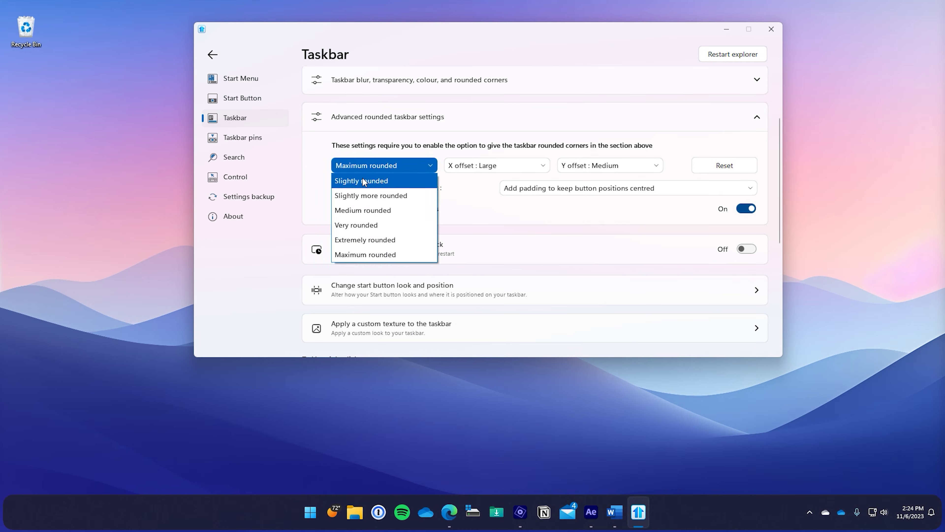
pyautogui.click(363, 181)
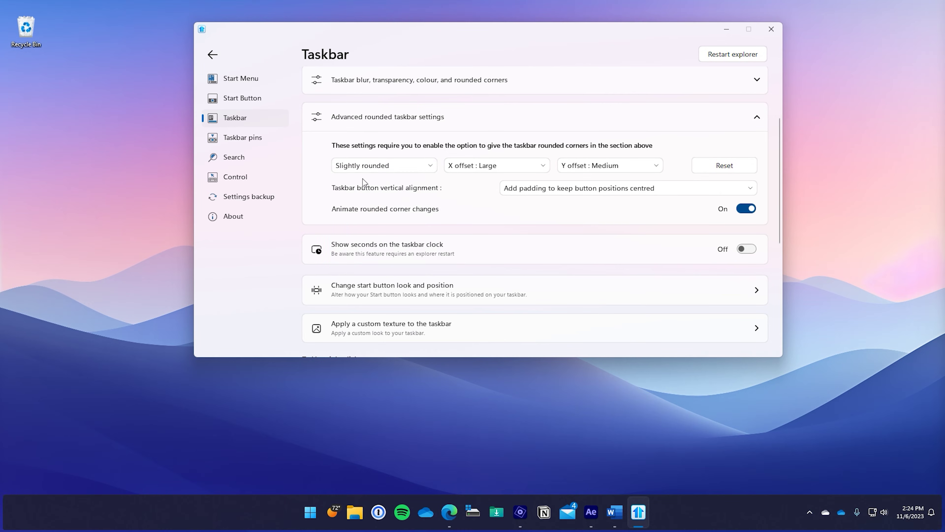
# Step: Set both the horizontal and vertical taskbar offsets to XXX Large
pyautogui.click(476, 170)
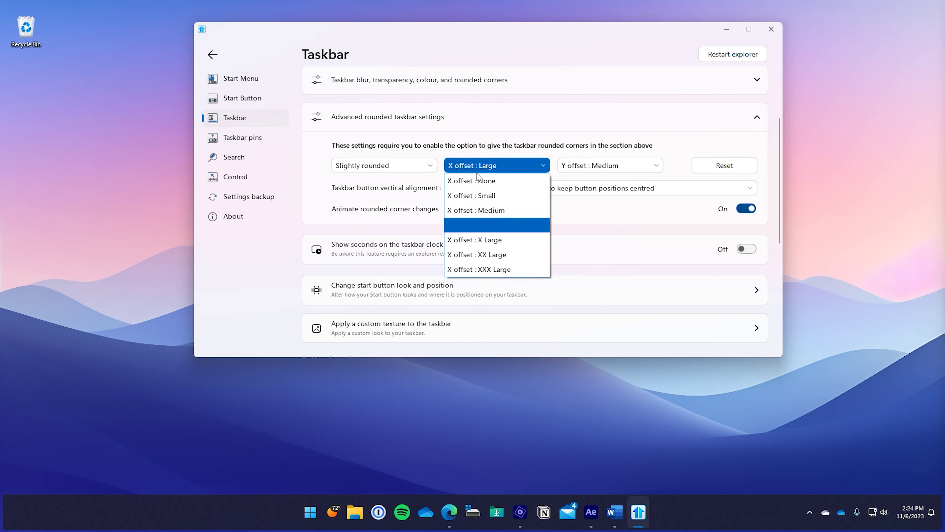
pyautogui.click(478, 181)
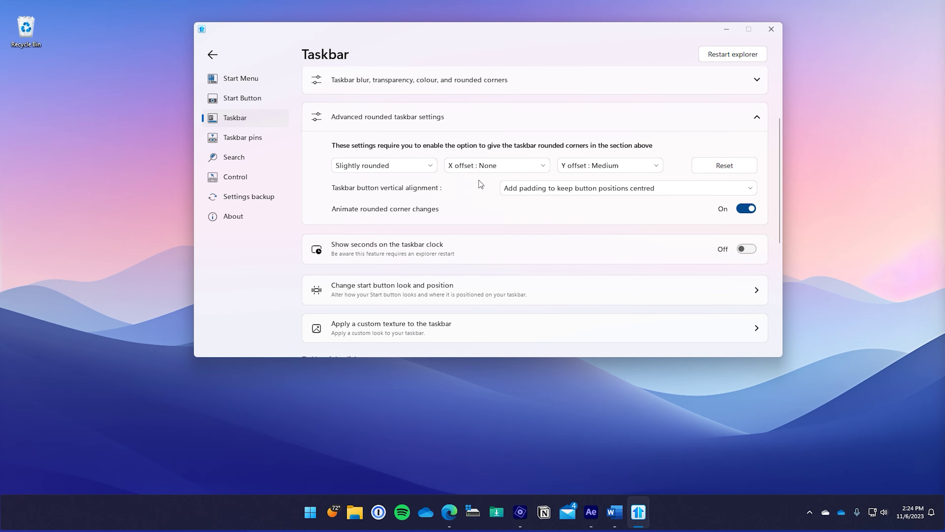
pyautogui.click(483, 167)
pyautogui.click(498, 270)
pyautogui.click(578, 168)
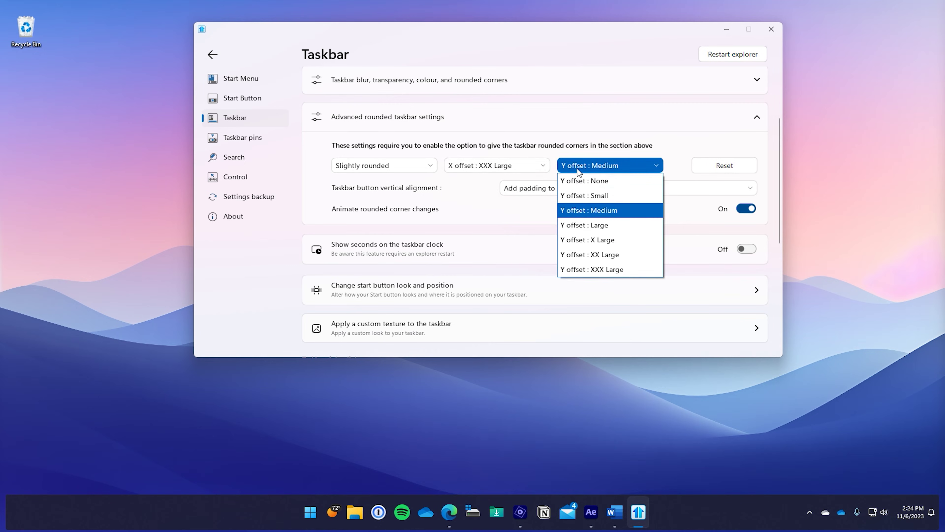
pyautogui.click(597, 269)
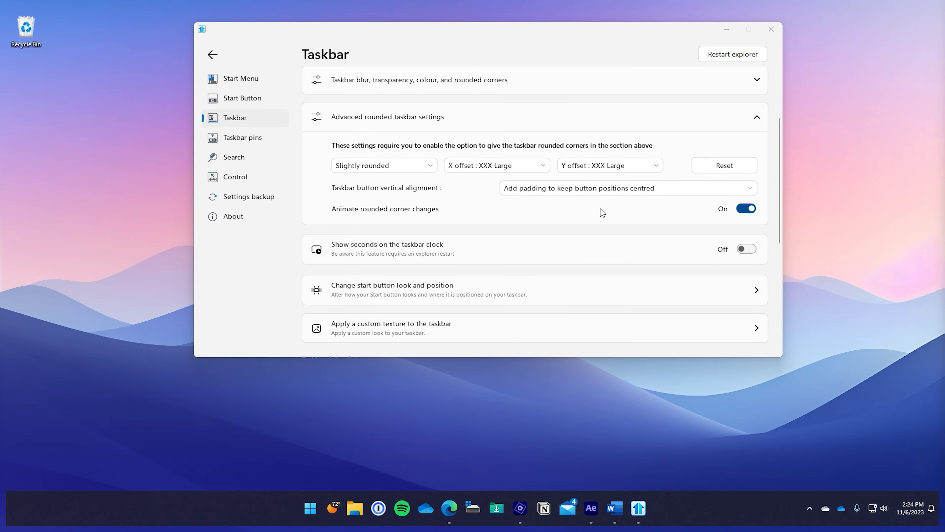
# Step: Show the Settings backup page with its backup, restore, reset and clear options
pyautogui.click(245, 201)
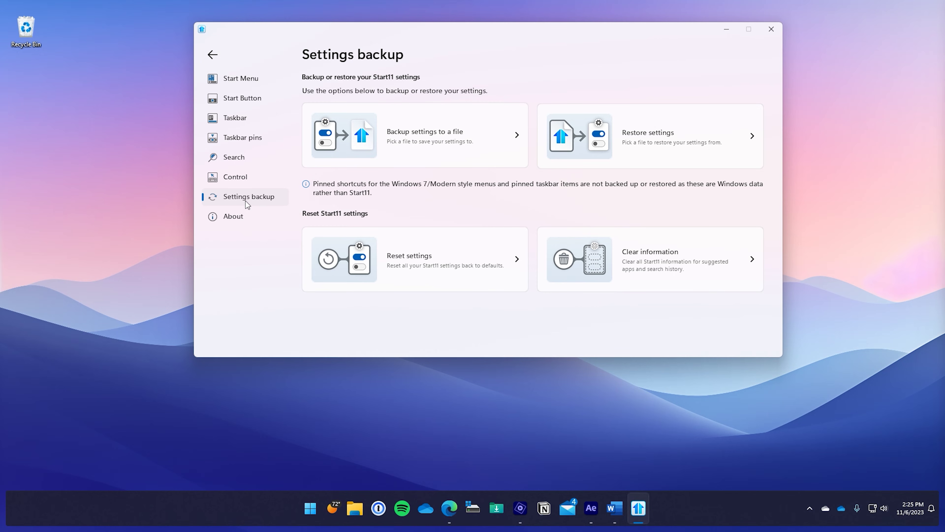
# Step: Open Search settings, then search 'pictu' from the Start menu to list Everything results
pyautogui.click(235, 157)
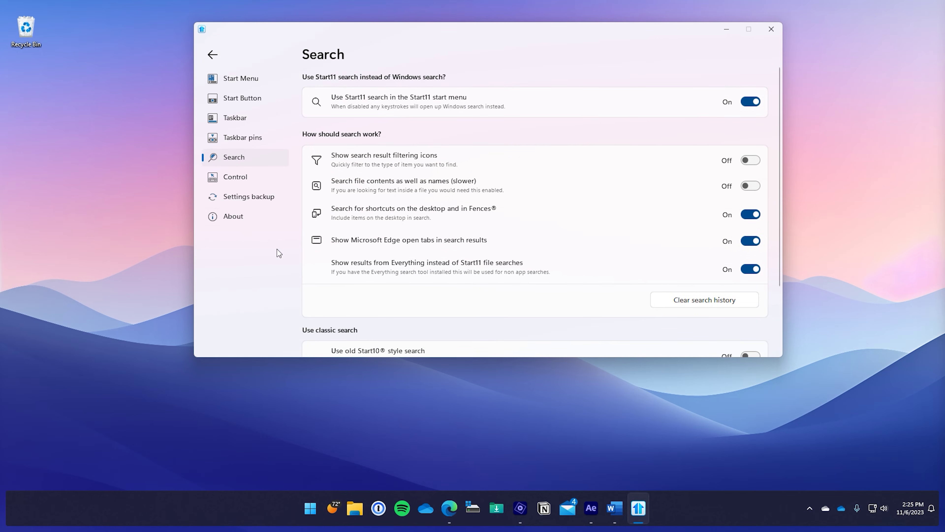
pyautogui.press('super')
pyautogui.write('pictu')
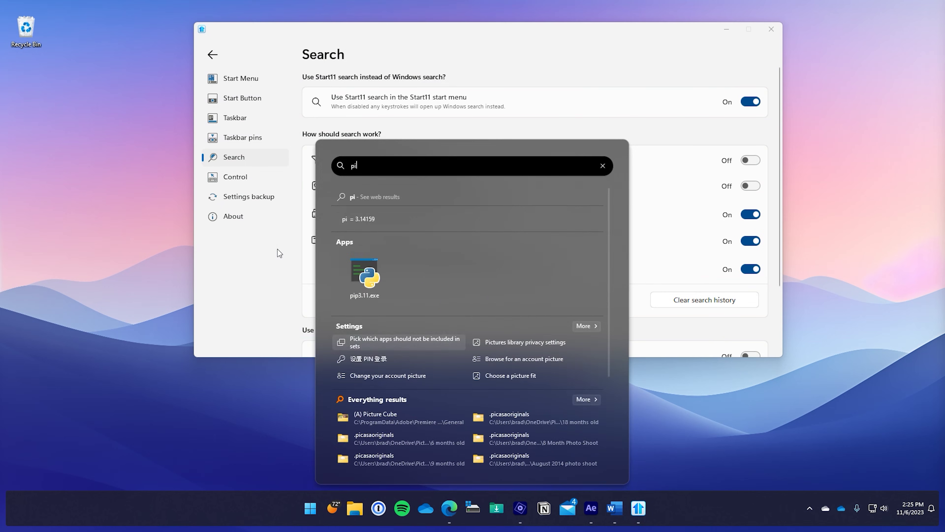